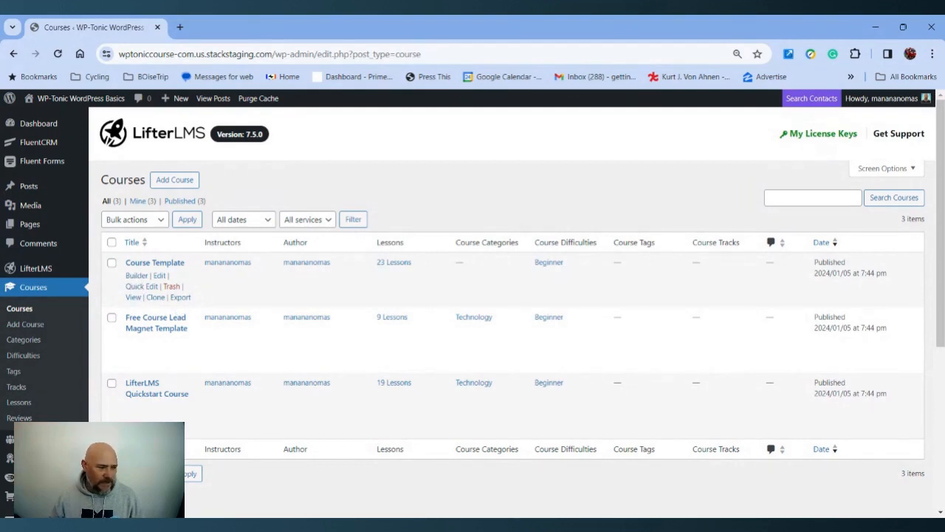
# - Open the Course Template in the course builder and expand its Orientation section to show the lessons
pyautogui.click(136, 278)
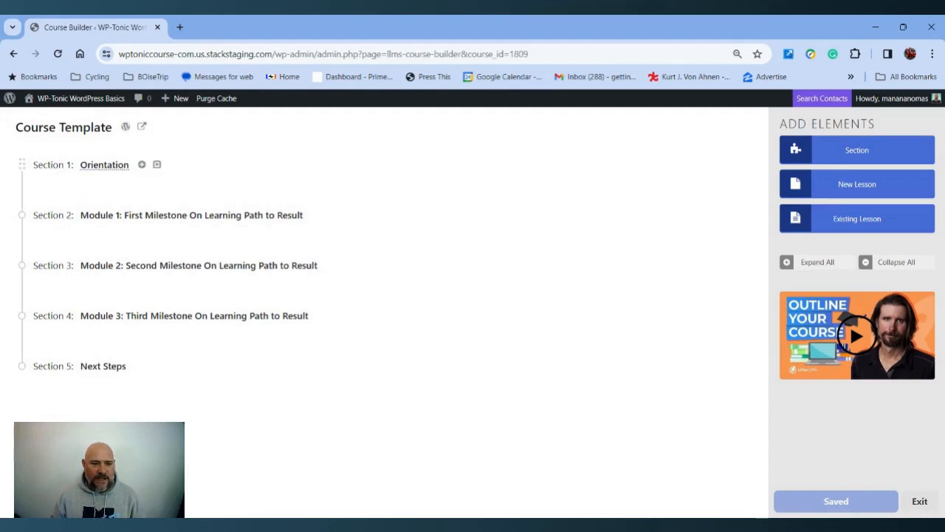
pyautogui.click(141, 166)
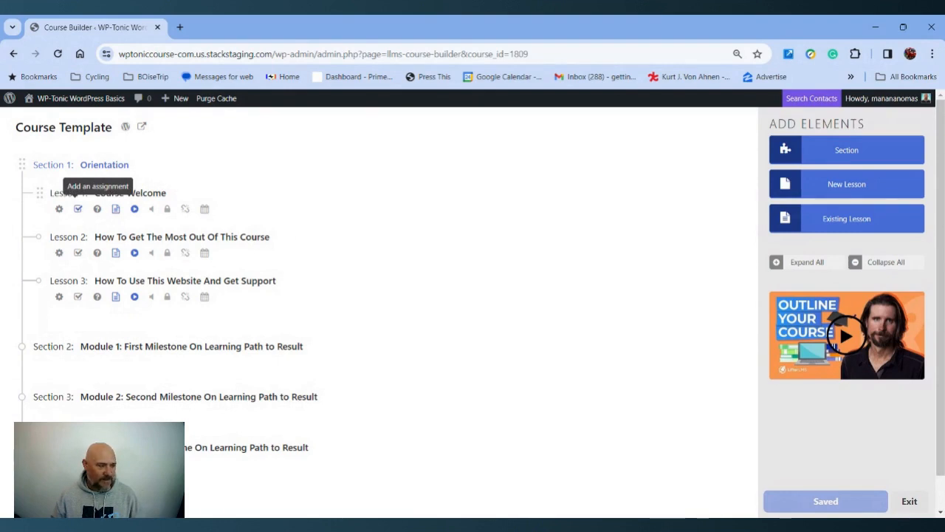
pyautogui.moveTo(122, 194)
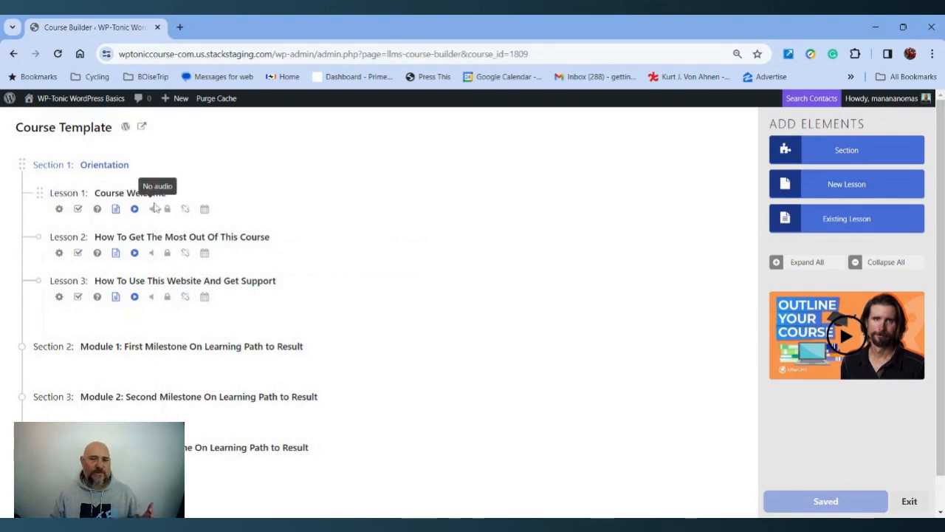
pyautogui.moveTo(149, 235)
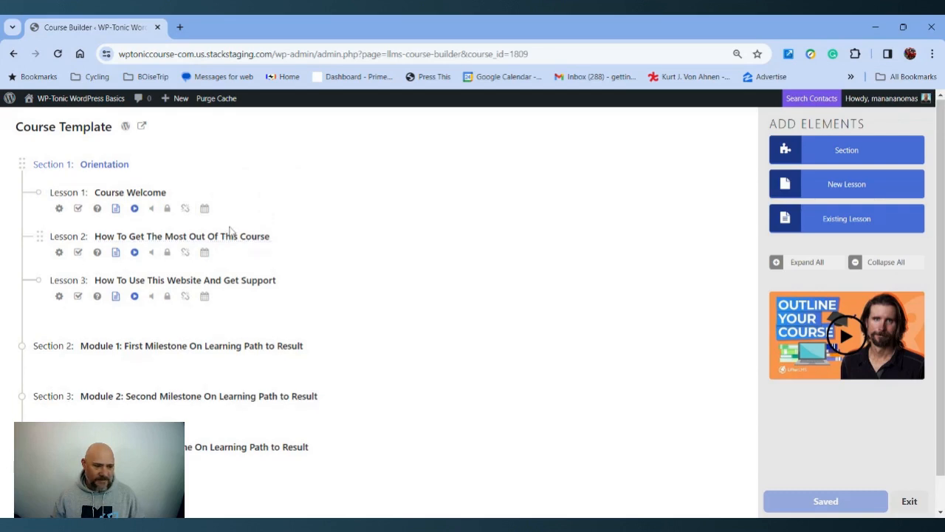
# - Add a new section at the end of the course and name it "TEST Section"
pyautogui.scroll(-1, 230, 233)
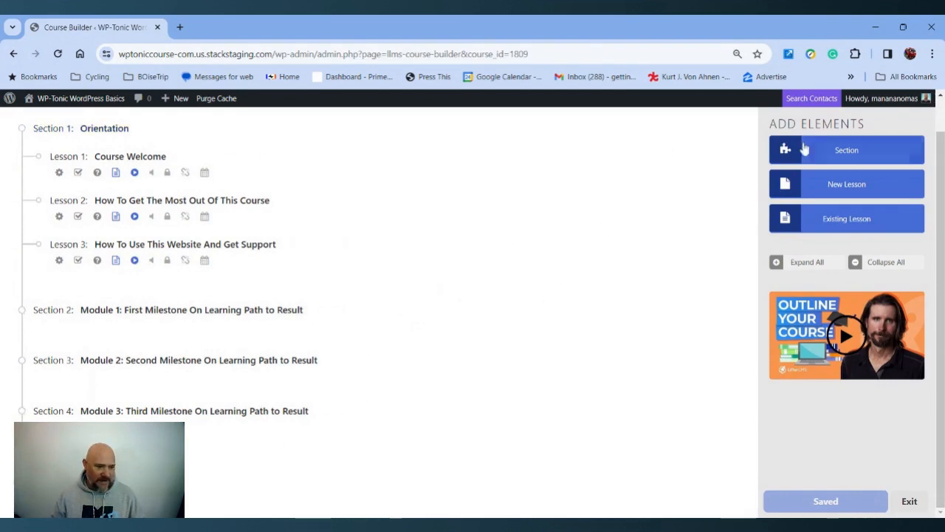
pyautogui.click(843, 151)
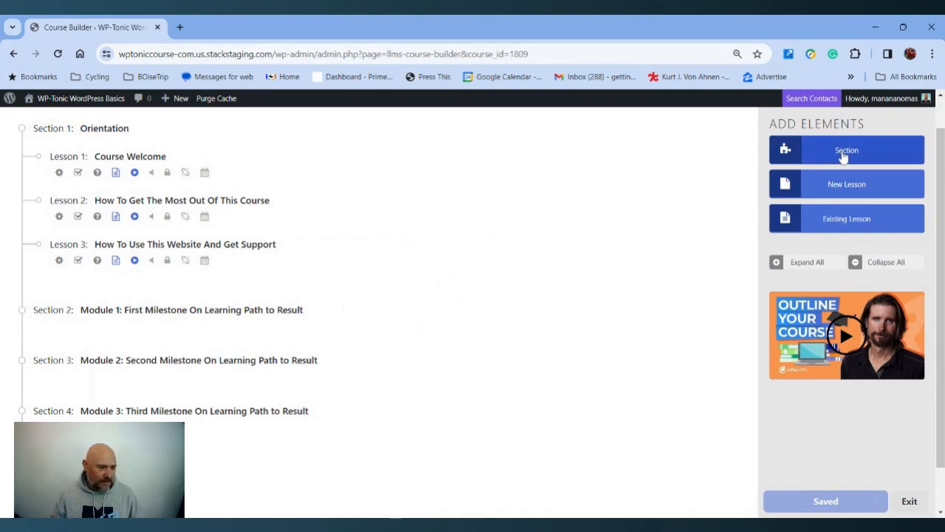
pyautogui.scroll(-1, 509, 299)
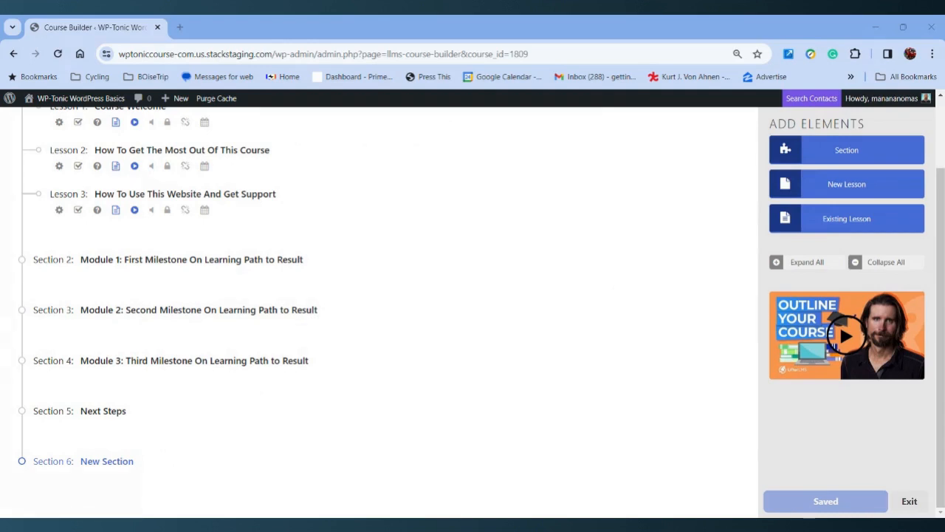
pyautogui.click(105, 461)
pyautogui.write('TEST')
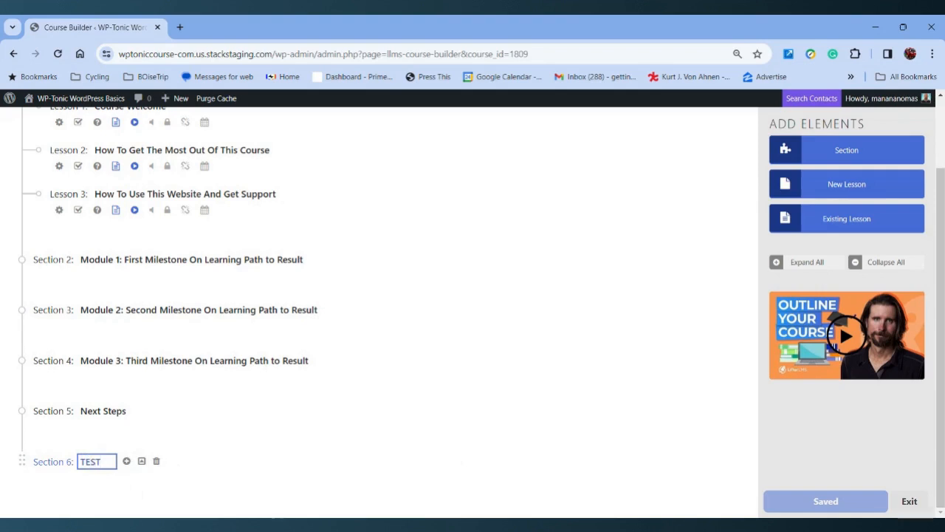
pyautogui.write(' Section')
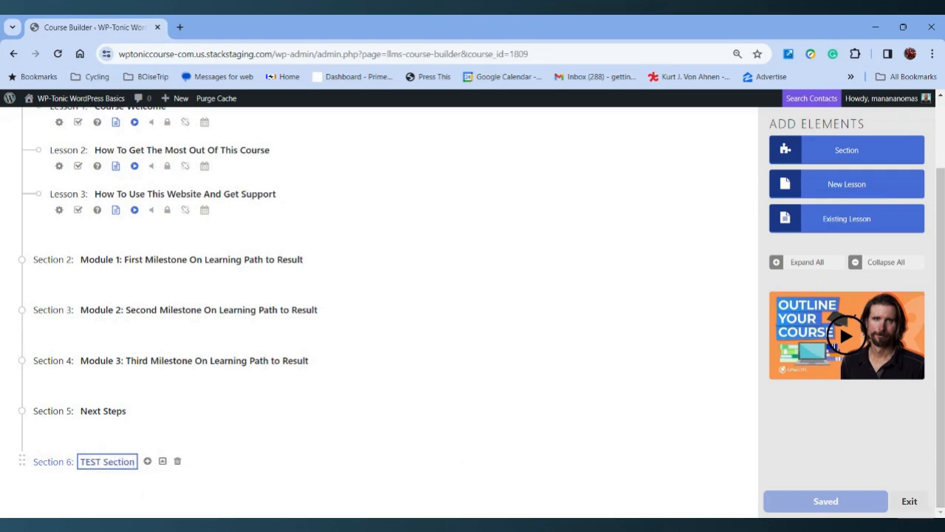
pyautogui.press('Return')
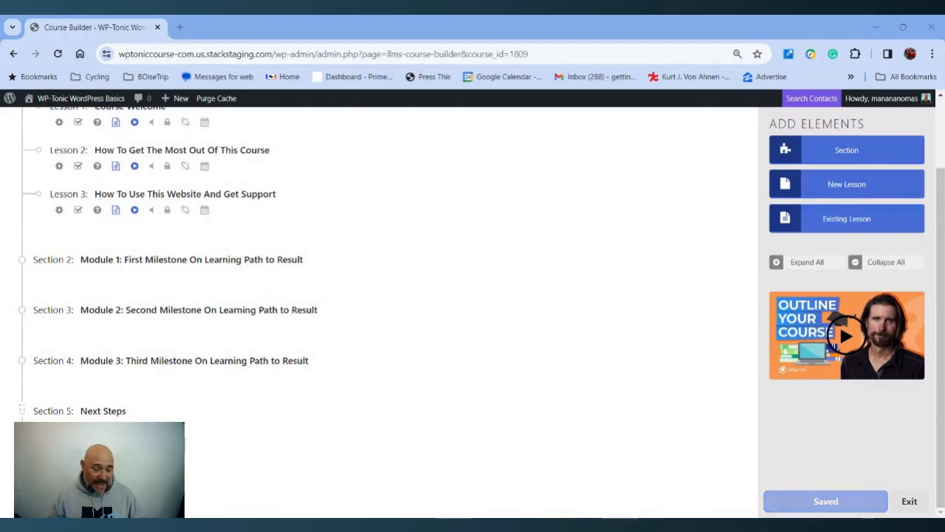
# - Add a new lesson named "Stage 1" to the Orientation section and place it directly below Course Welcome
pyautogui.scroll(2, 191, 416)
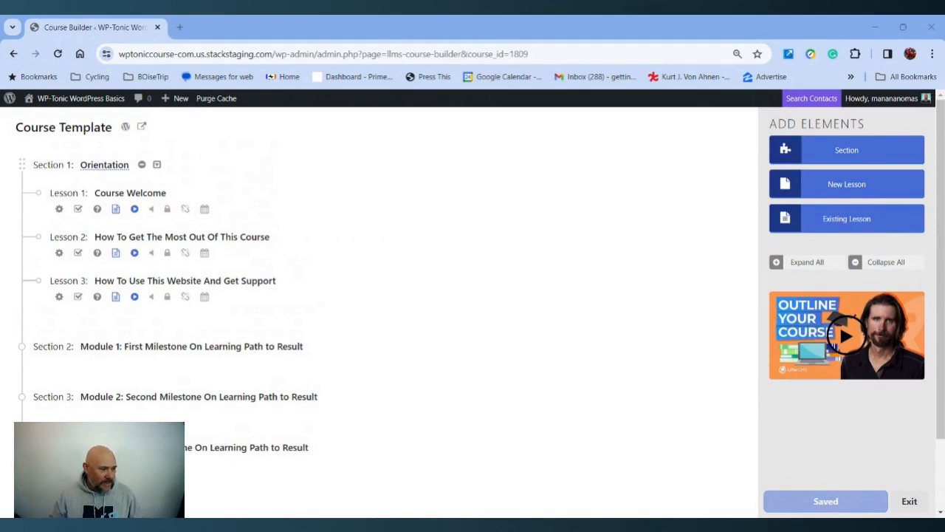
pyautogui.click(111, 164)
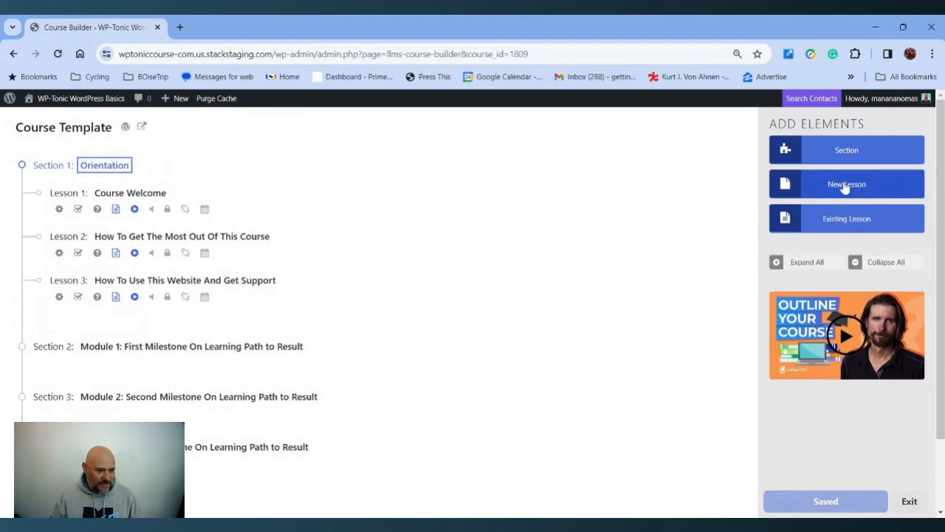
pyautogui.click(787, 183)
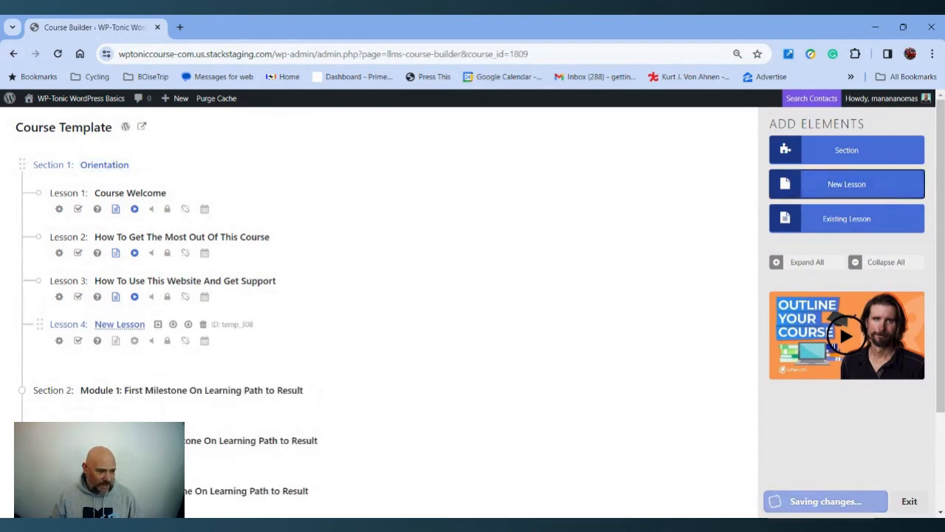
pyautogui.click(113, 324)
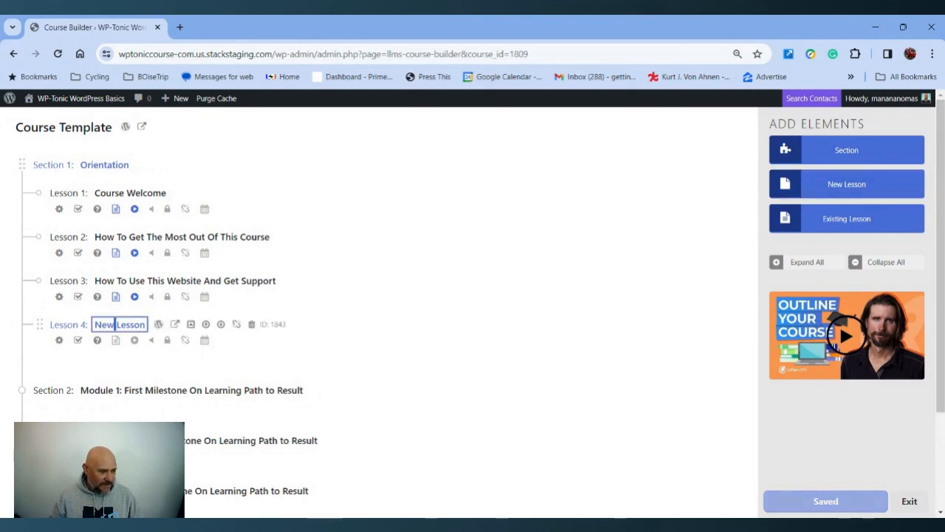
pyautogui.hotkey('ctrl', 'a')
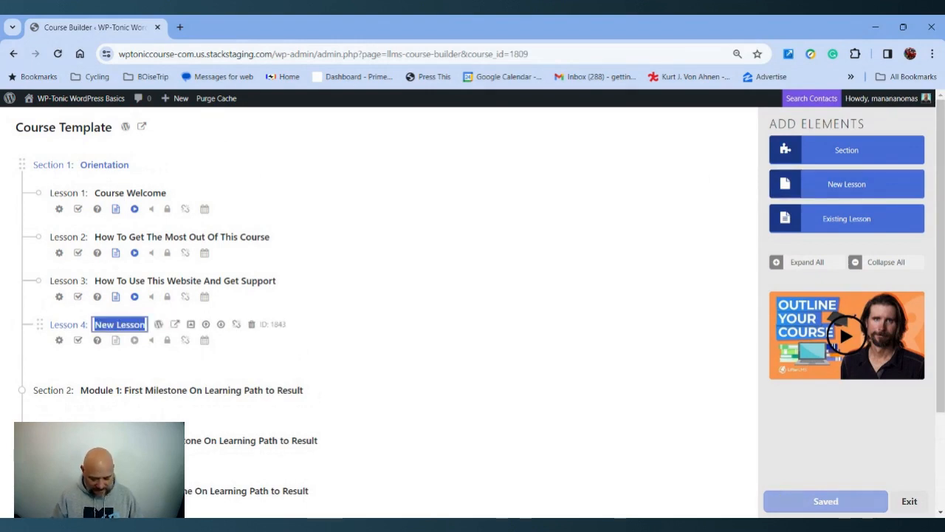
pyautogui.write('Stage 1')
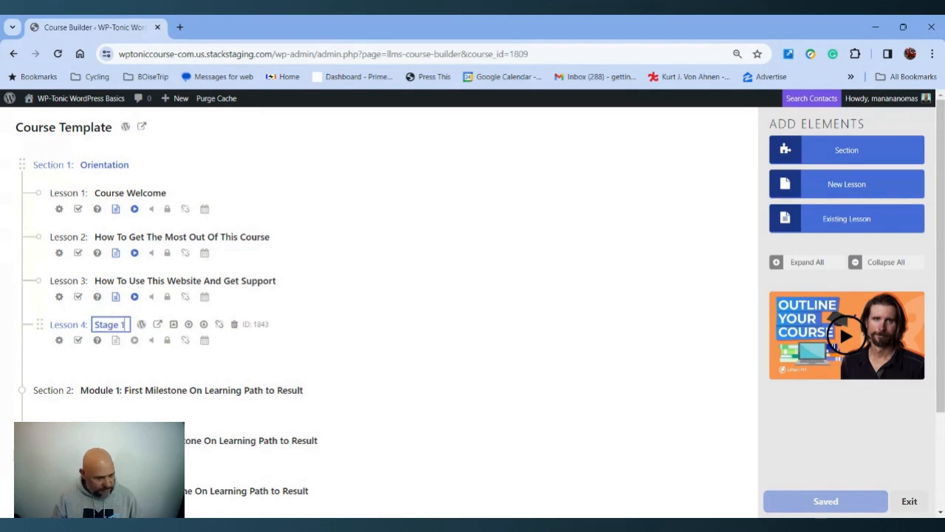
pyautogui.press('Return')
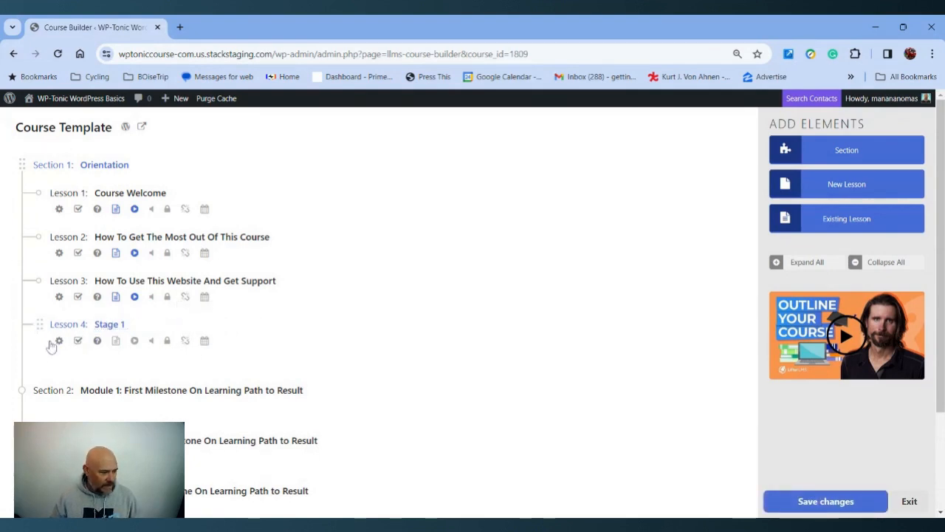
pyautogui.moveTo(40, 323); pyautogui.dragTo(50, 206)
pyautogui.moveTo(50, 194); pyautogui.dragTo(40, 248)
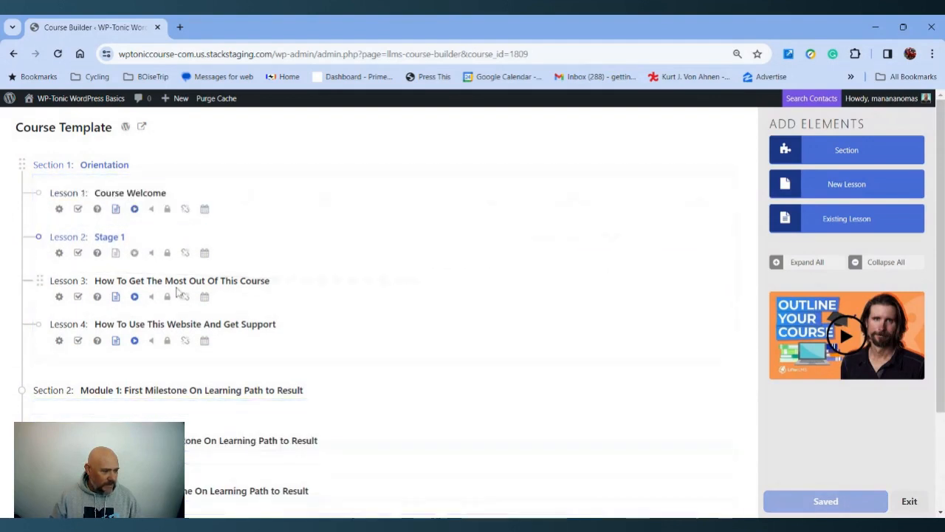
# - Move the Stage 1 lesson into the TEST Section, and return it to its place below Course Welcome in Orientation
pyautogui.moveTo(171, 239)
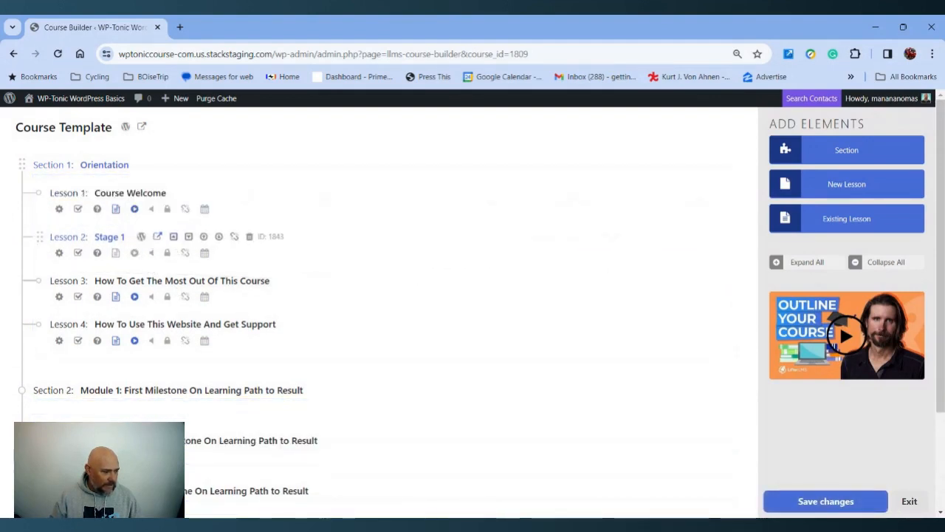
pyautogui.click(204, 237)
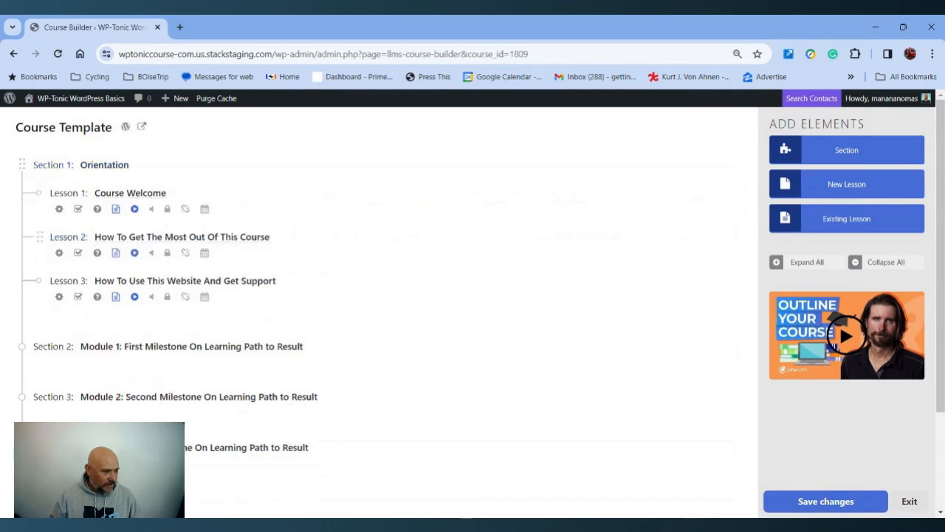
pyautogui.scroll(-1, 125, 384)
pyautogui.scroll(1, 125, 384)
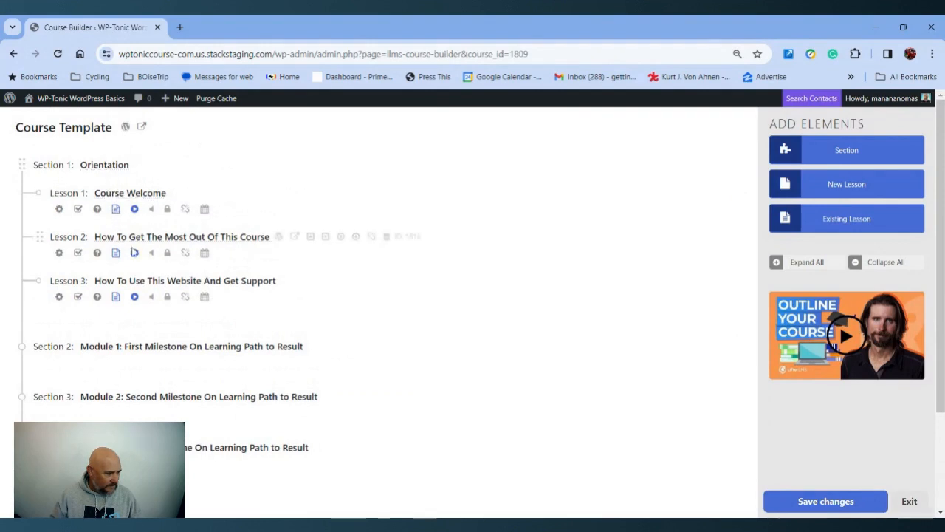
pyautogui.scroll(-2, 137, 262)
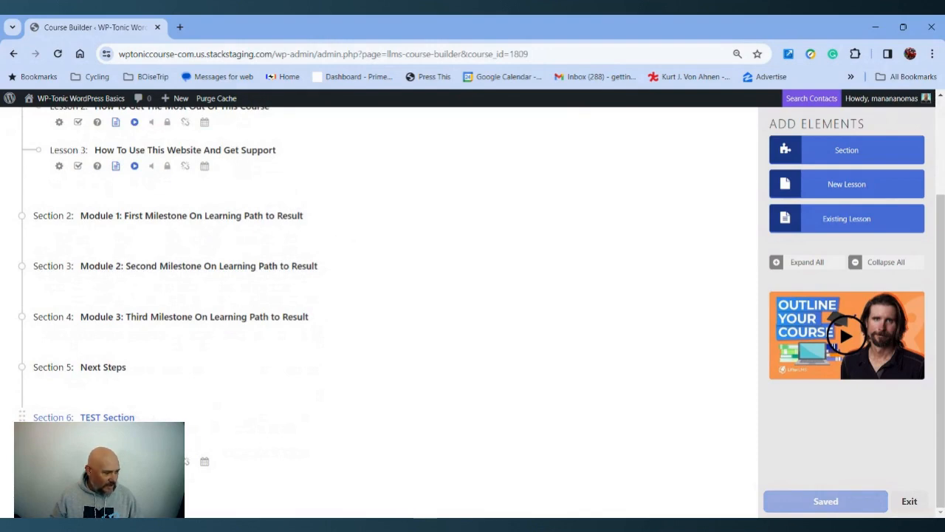
pyautogui.moveTo(44, 458); pyautogui.dragTo(38, 248)
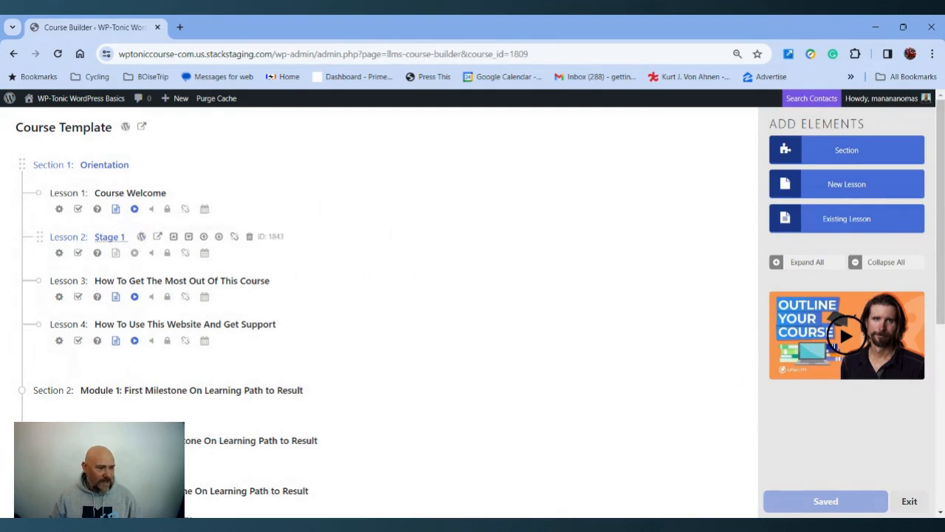
# - Open the Stage 1 lesson in the WordPress editor, search the blocks for "heading" and insert a Text (Adv) block
pyautogui.click(141, 237)
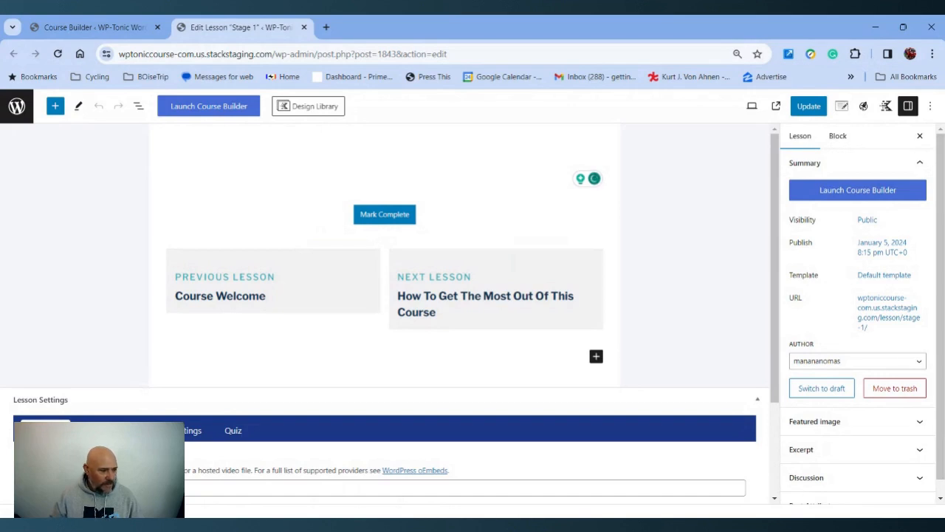
pyautogui.click(55, 106)
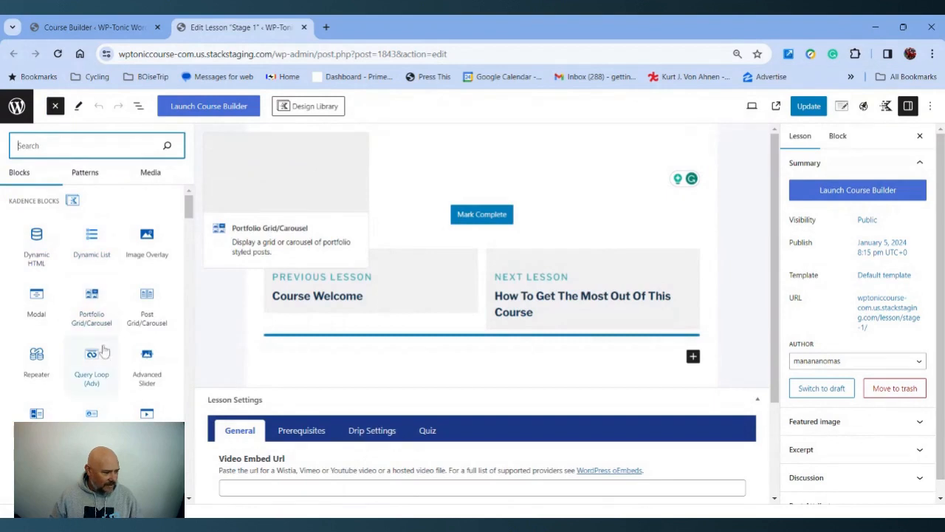
pyautogui.scroll(-4, 88, 413)
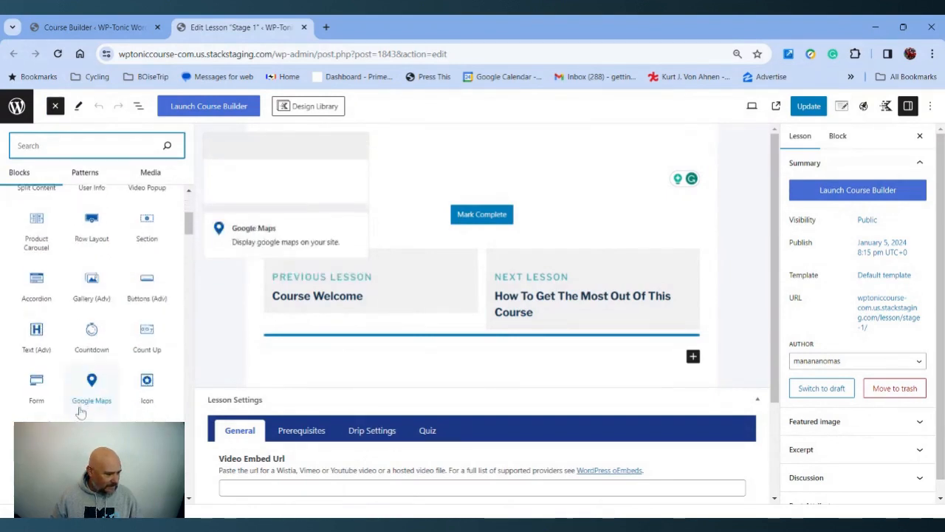
pyautogui.scroll(-2, 107, 416)
pyautogui.scroll(4, 105, 411)
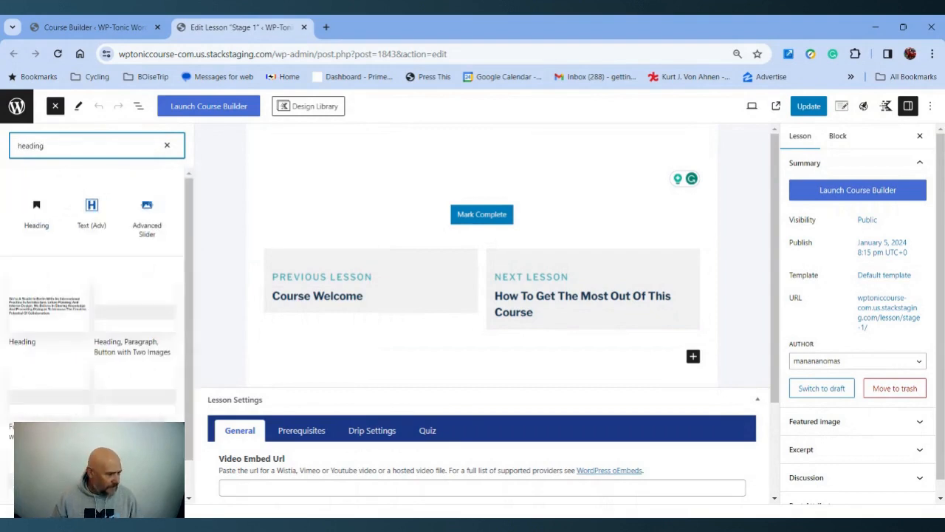
pyautogui.click(91, 210)
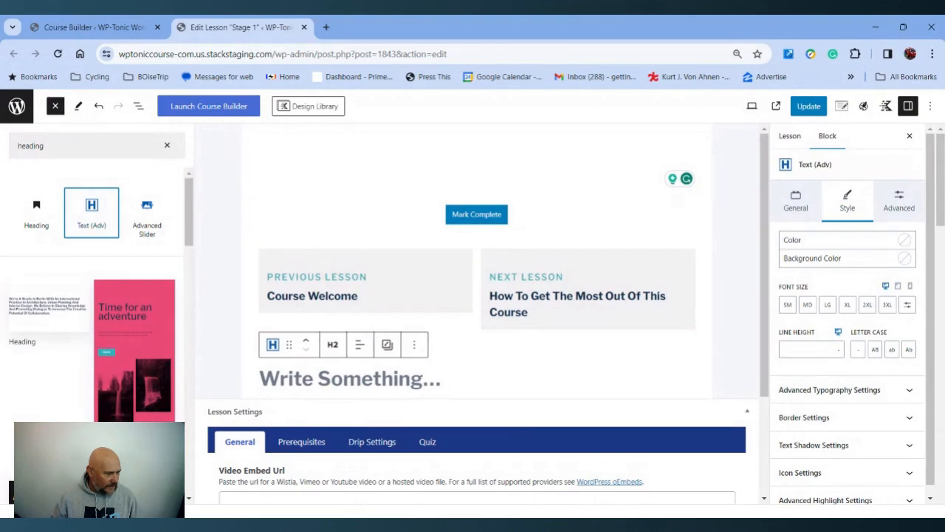
# - Move the new Text (Adv) block above the lesson's Mark Complete button
pyautogui.click(306, 341)
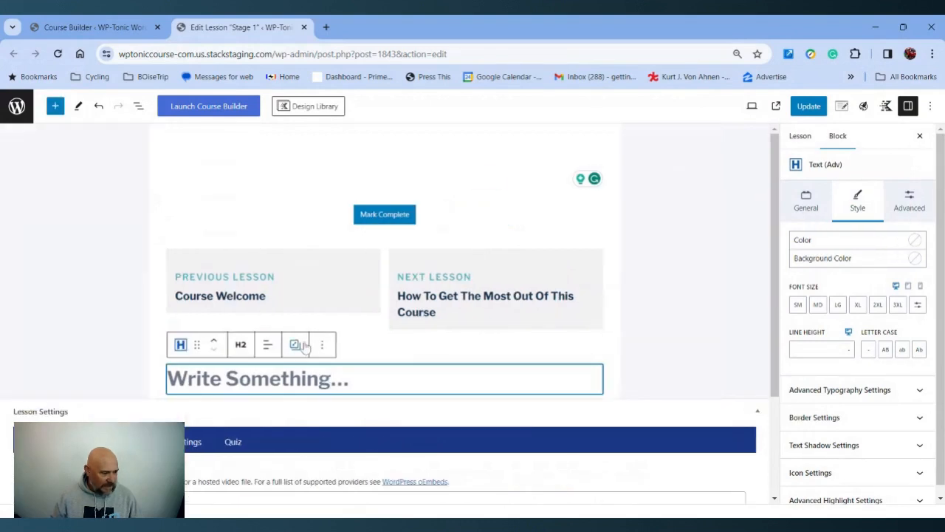
pyautogui.click(214, 344)
pyautogui.click(215, 235)
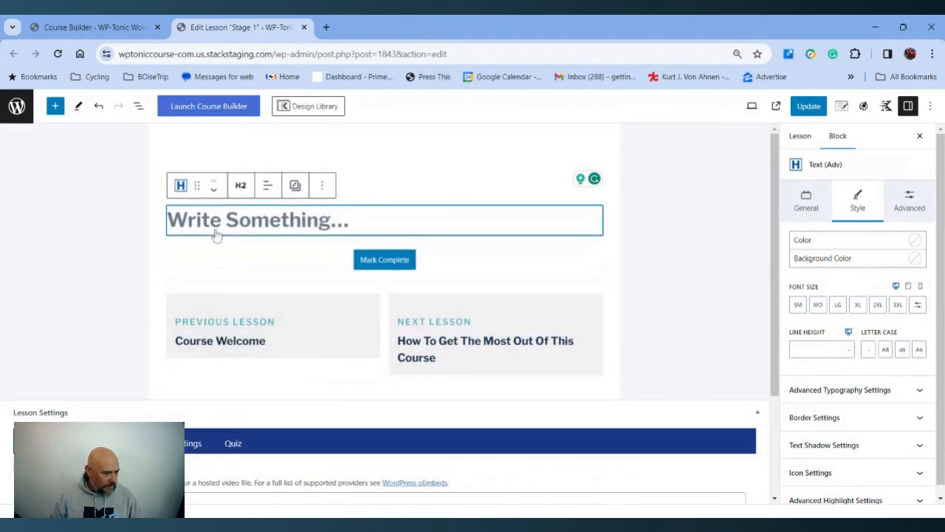
# - Enter the heading "Demo For Course" in the block and add a paragraph below it reading "sldkjfslkdjflksdjfs"
pyautogui.click(214, 220)
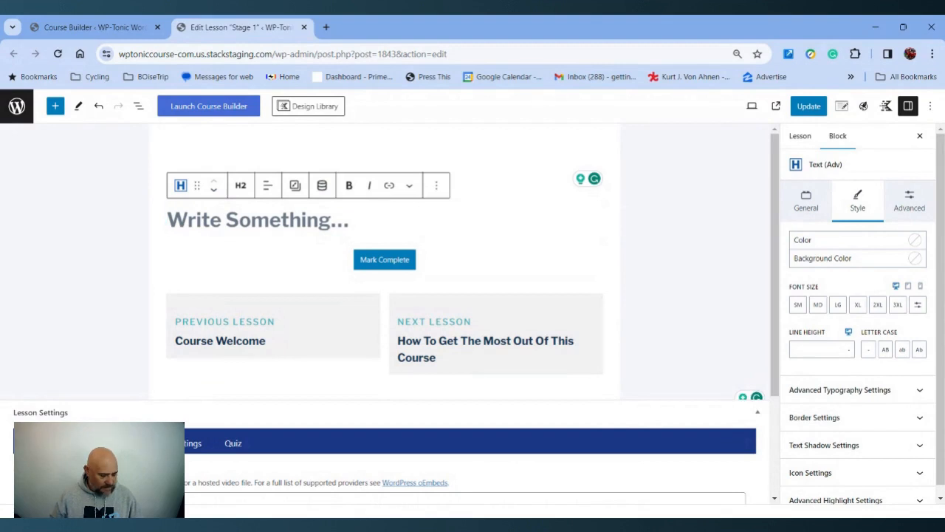
pyautogui.write('Demo')
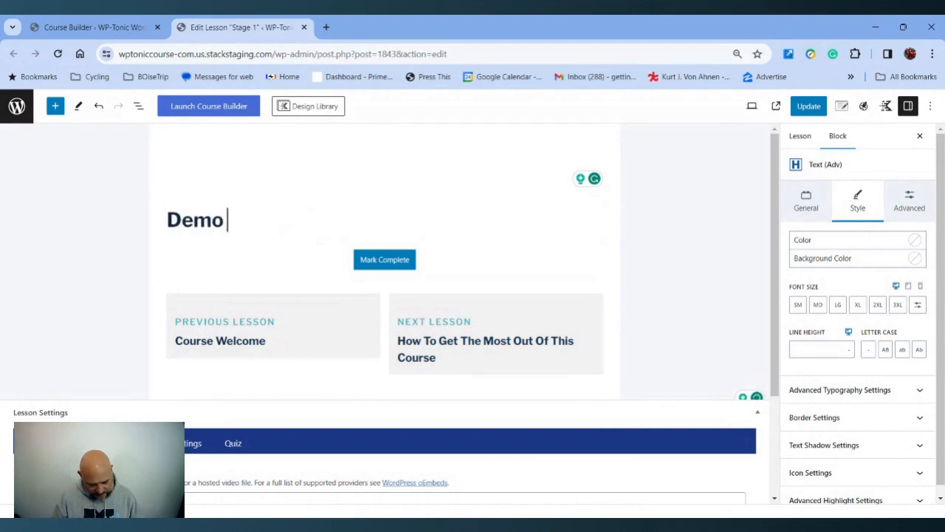
pyautogui.write(' For Course')
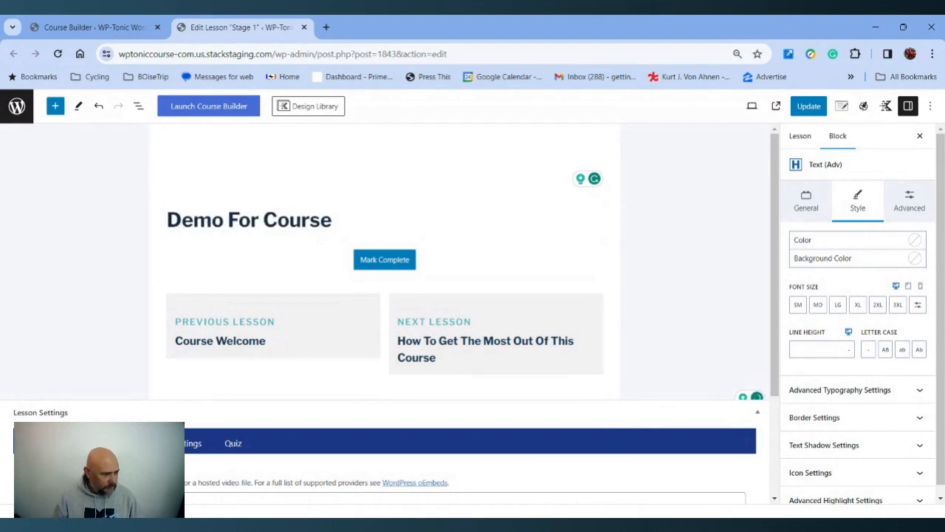
pyautogui.press('Return')
pyautogui.write('sldkjf')
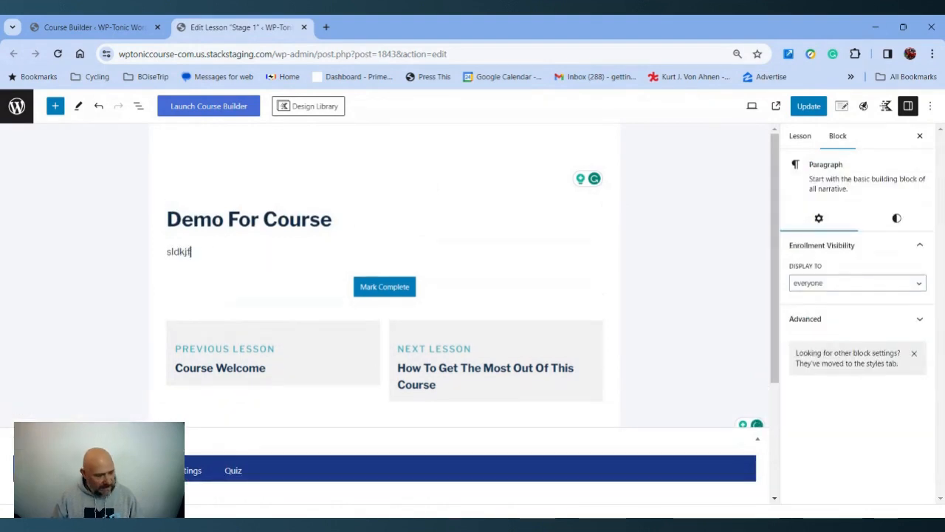
pyautogui.write('slkdjflksdjfs')
pyautogui.press('Return')
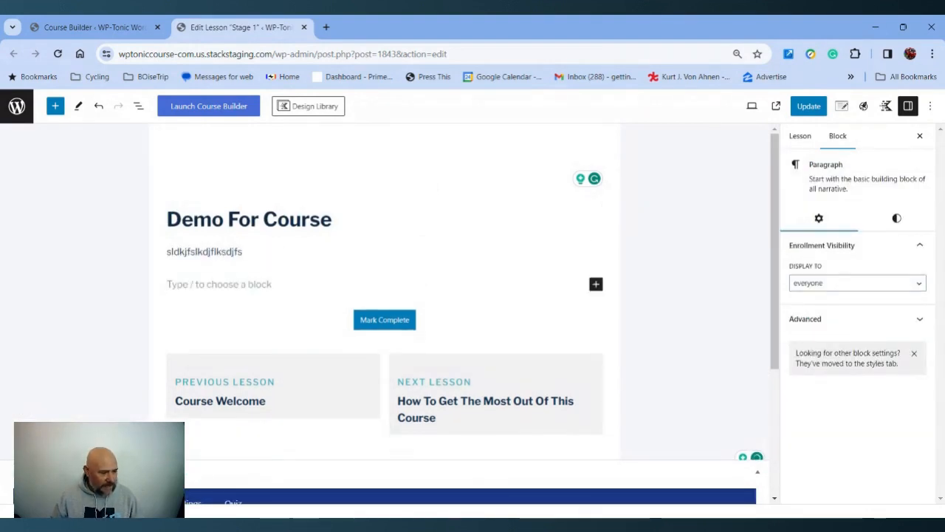
# - Insert a YouTube embed block below the lesson's paragraph, and delete that block again without embedding a video
pyautogui.click(596, 283)
pyautogui.click(686, 419)
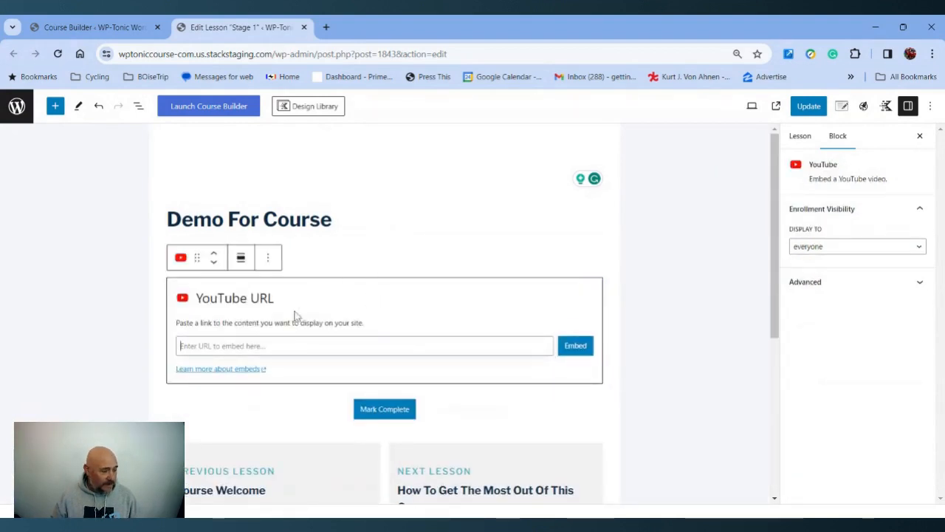
pyautogui.click(268, 258)
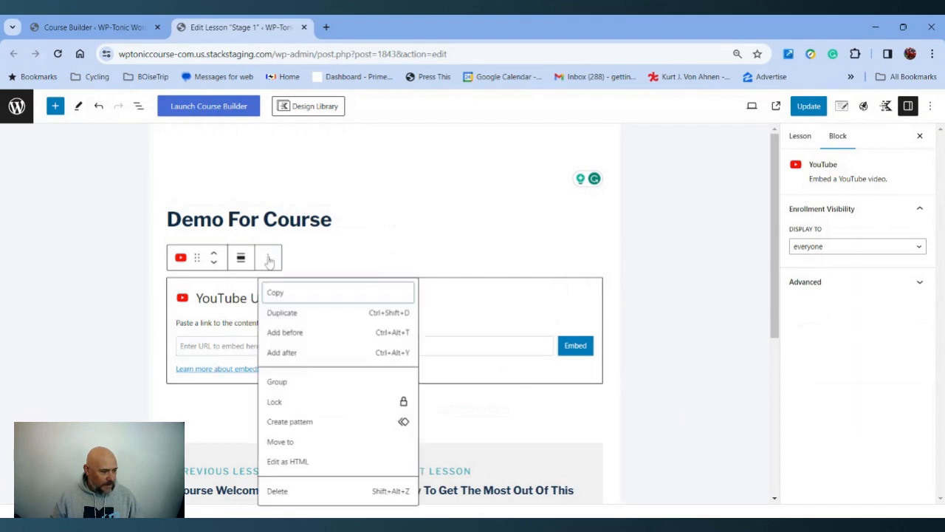
pyautogui.click(275, 490)
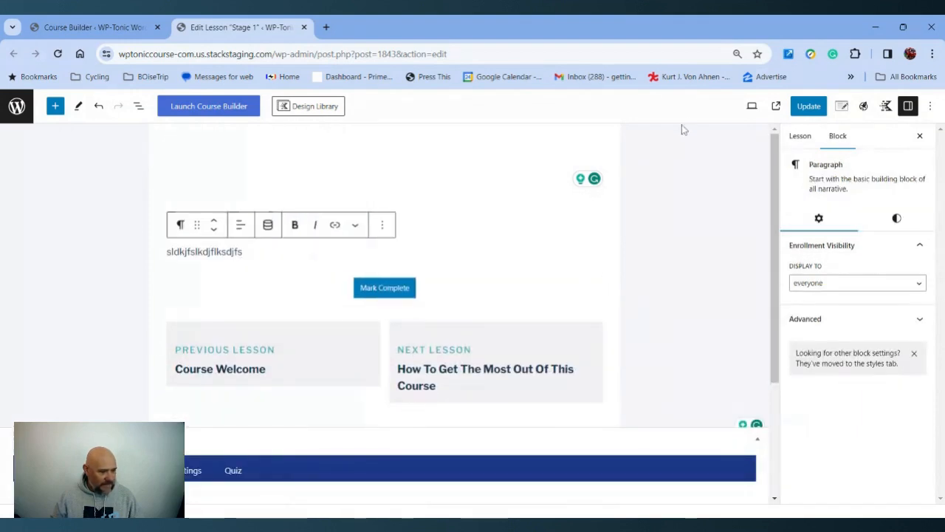
# - Update the Stage 1 lesson and view its live page down to the lesson navigation
pyautogui.click(808, 105)
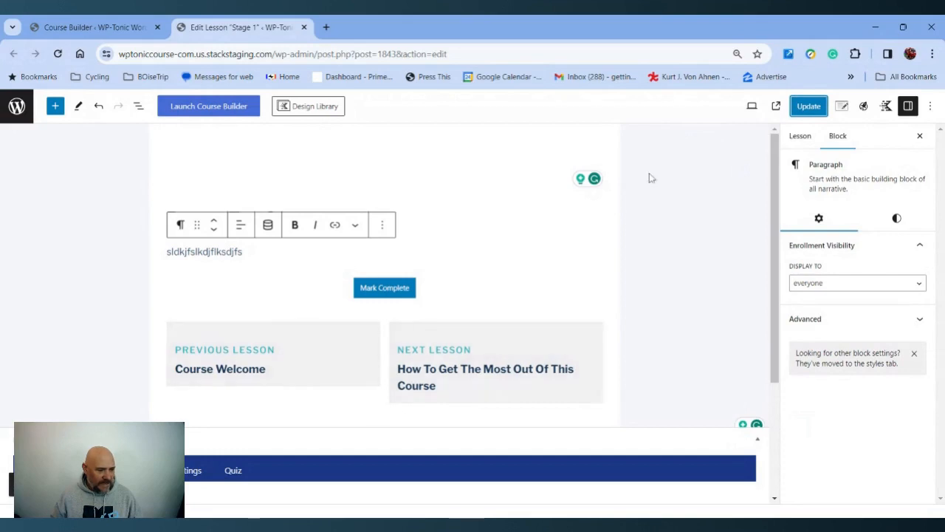
pyautogui.click(777, 107)
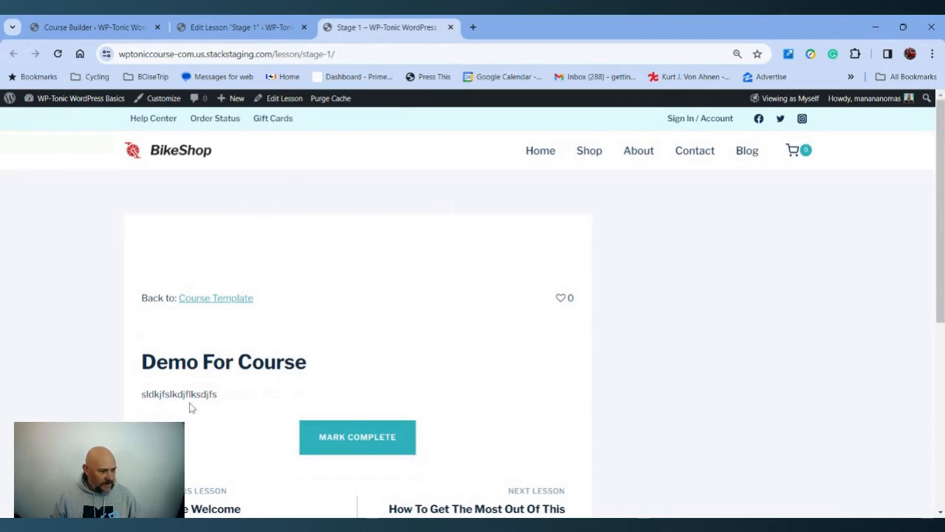
pyautogui.scroll(-3, 226, 403)
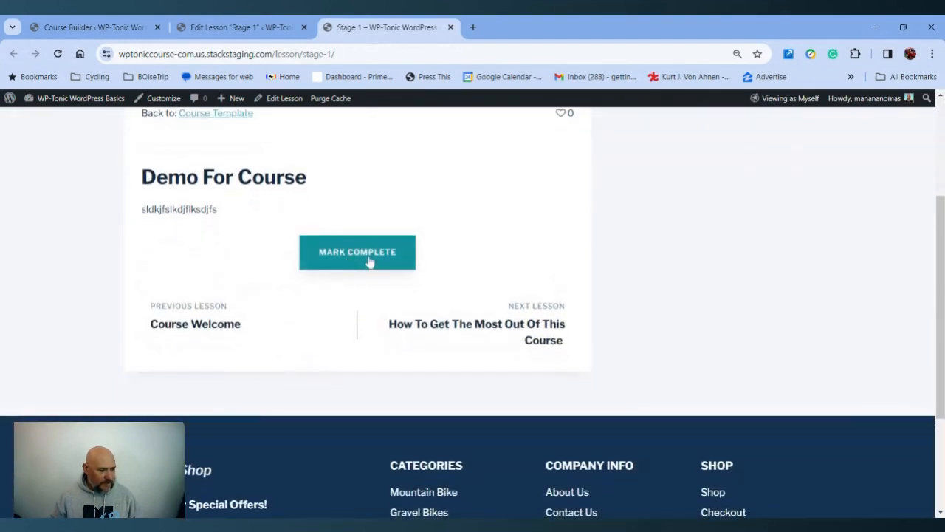
# - Advance through the next lessons, How To Get The Most Out Of This Course and How To Use This Website And Get Support, and review their pages
pyautogui.click(490, 334)
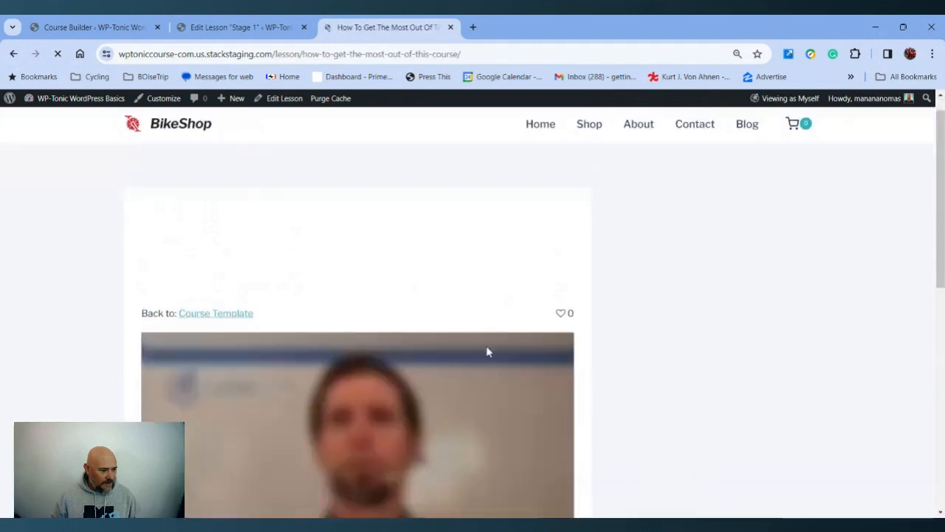
pyautogui.scroll(-4, 487, 350)
pyautogui.click(518, 420)
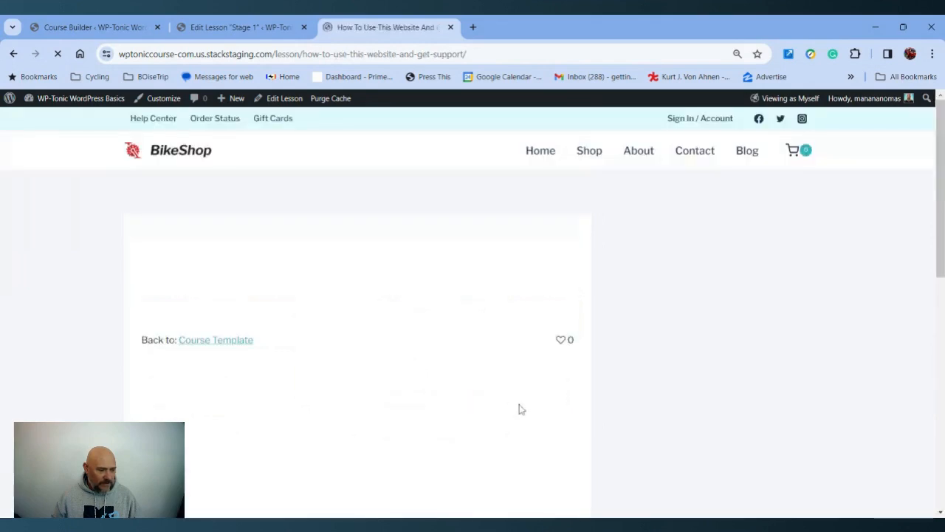
pyautogui.scroll(-3, 407, 354)
pyautogui.scroll(-3, 407, 360)
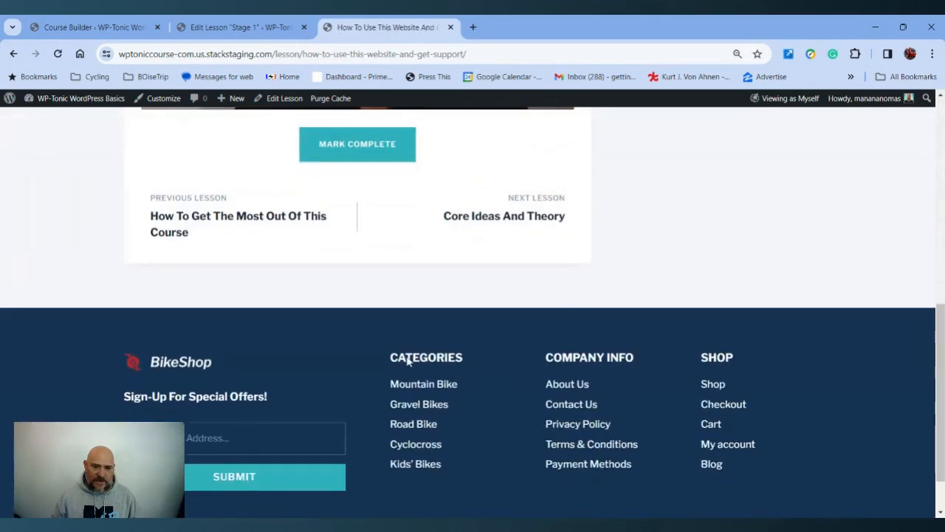
pyautogui.scroll(6, 406, 361)
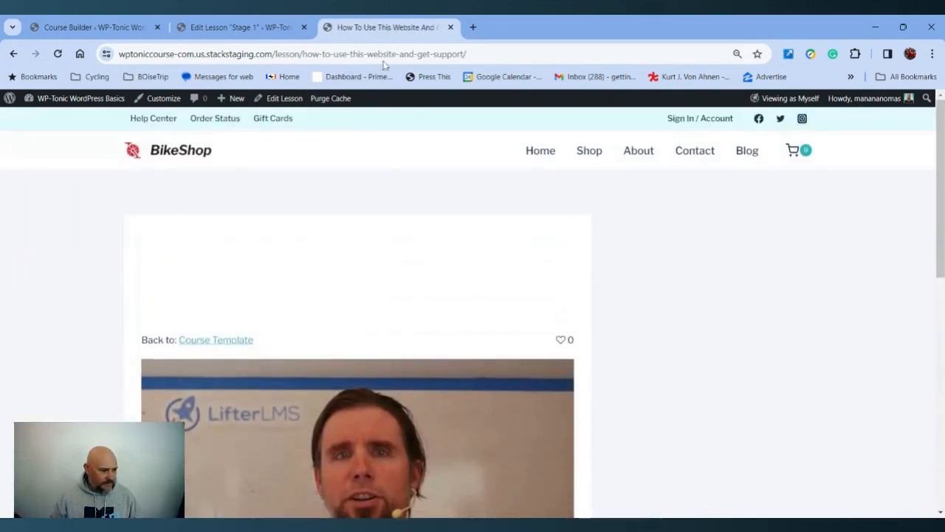